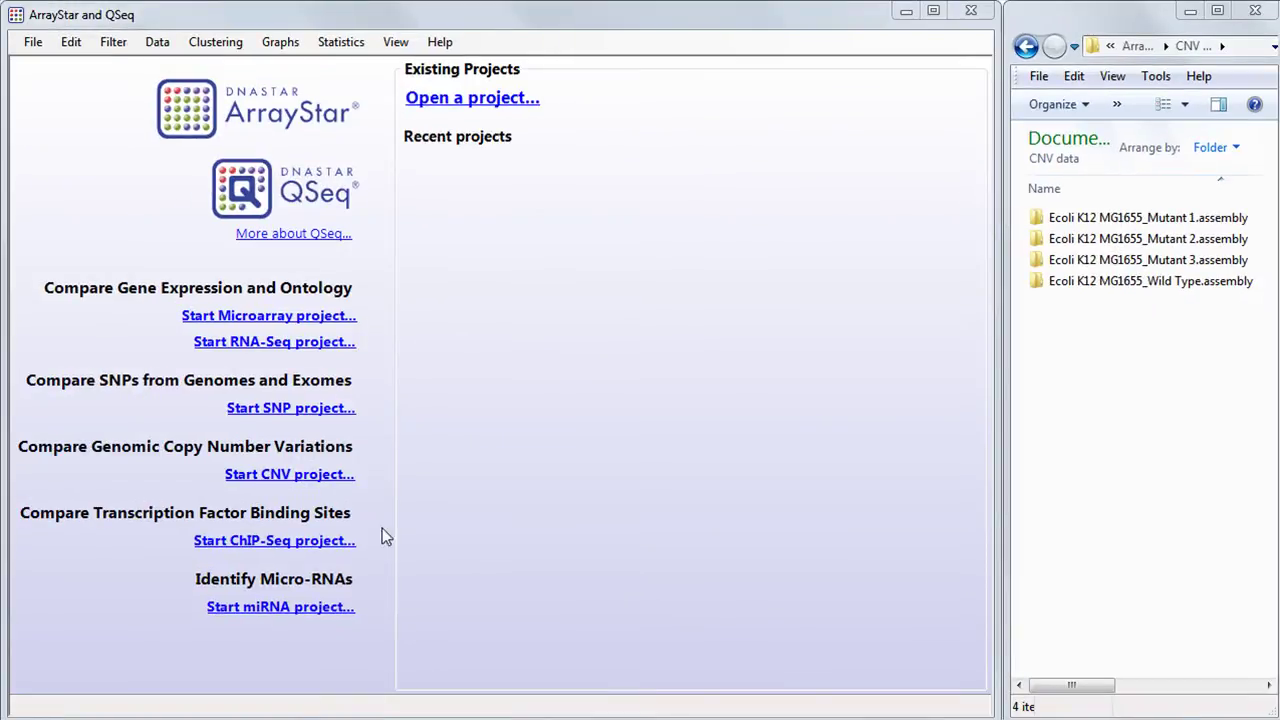
# Step: Start a CNV project and queue the four Ecoli K12 MG1655 assembly folders as experiments to import
pyautogui.click(303, 480)
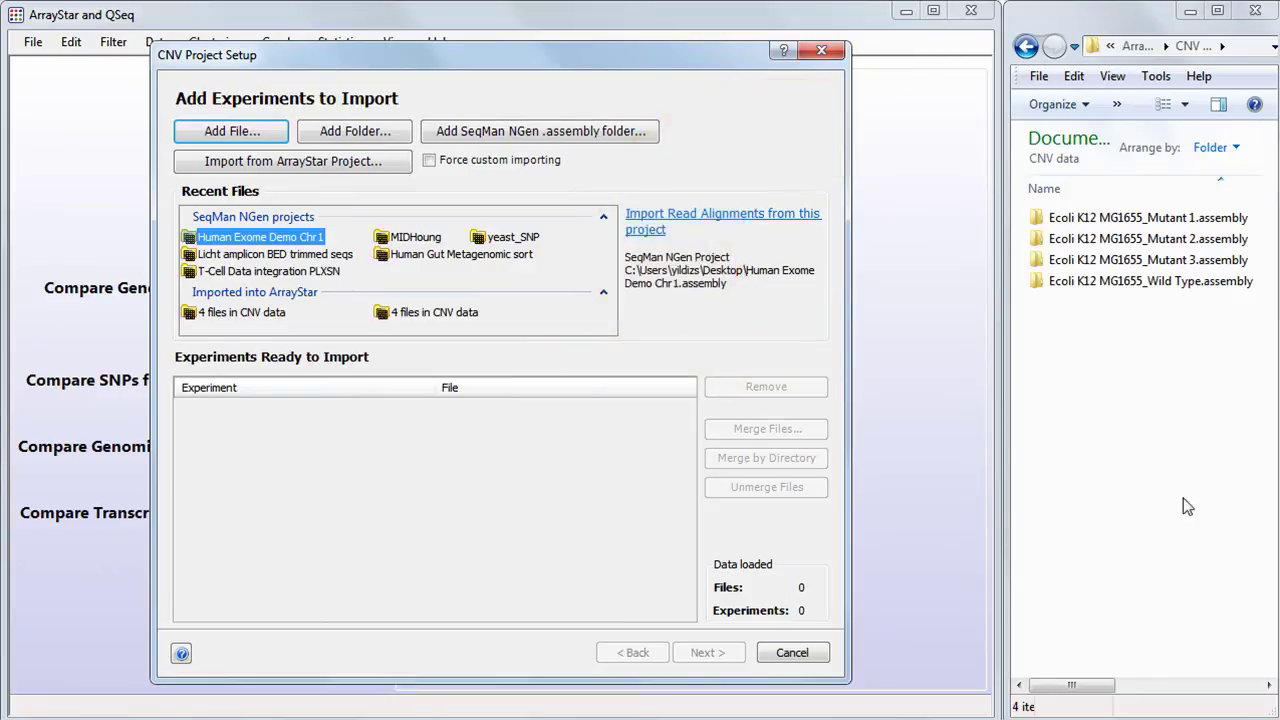
pyautogui.click(1100, 218)
pyautogui.keyDown('shift'); pyautogui.click(1100, 283); pyautogui.keyUp('shift')
pyautogui.moveTo(1100, 283); pyautogui.dragTo(610, 540)
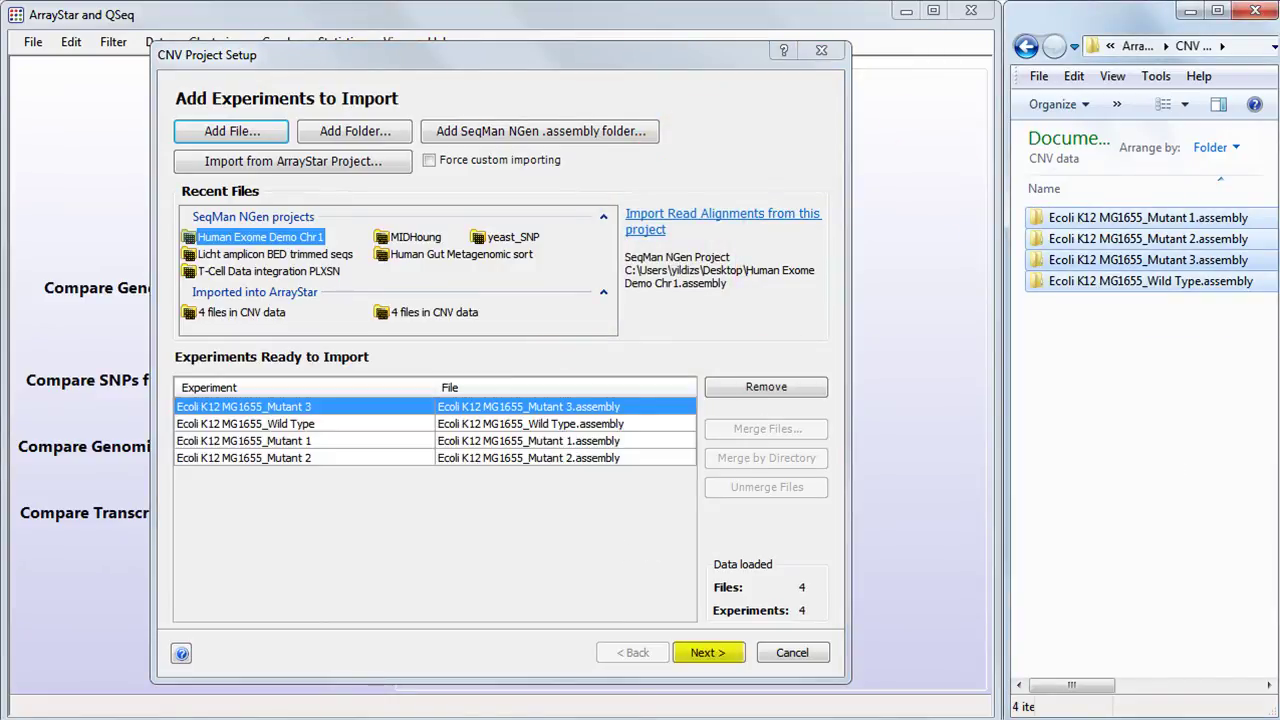
# Step: Keep QSeq with RPK-CN normalization against the MG1655 template and preprocess the four experiments
pyautogui.click(700, 658)
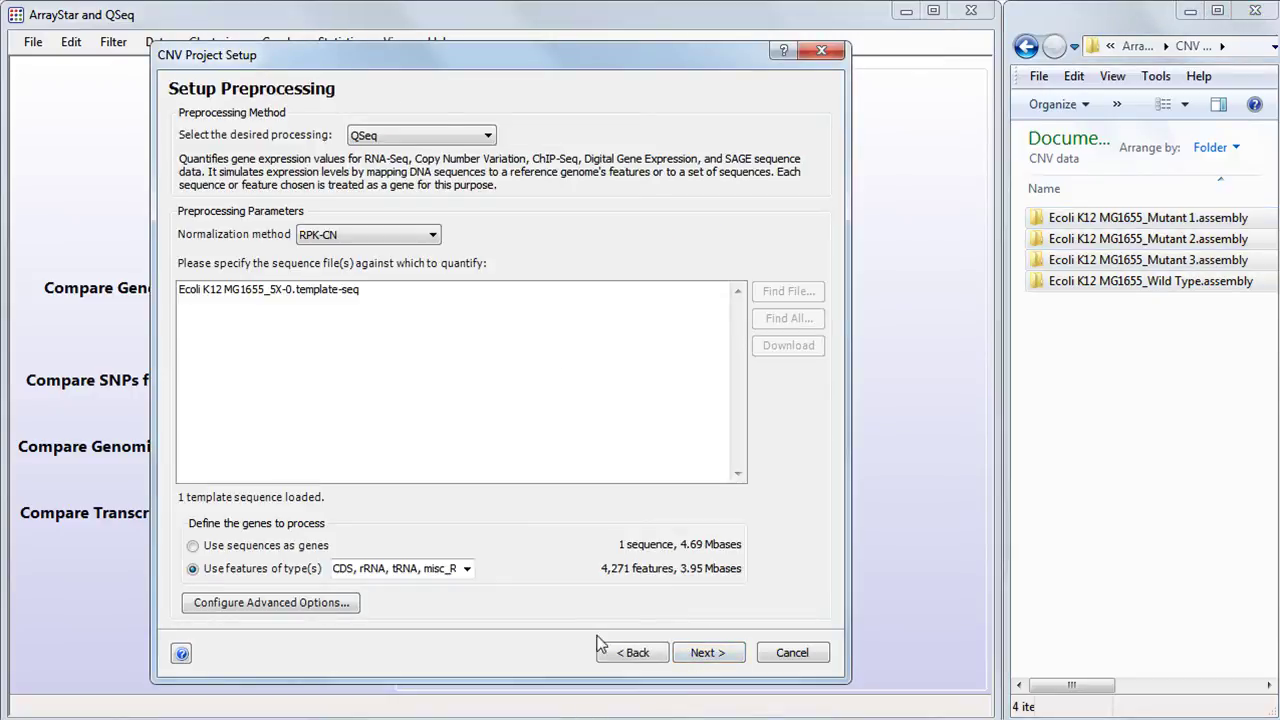
pyautogui.click(436, 238)
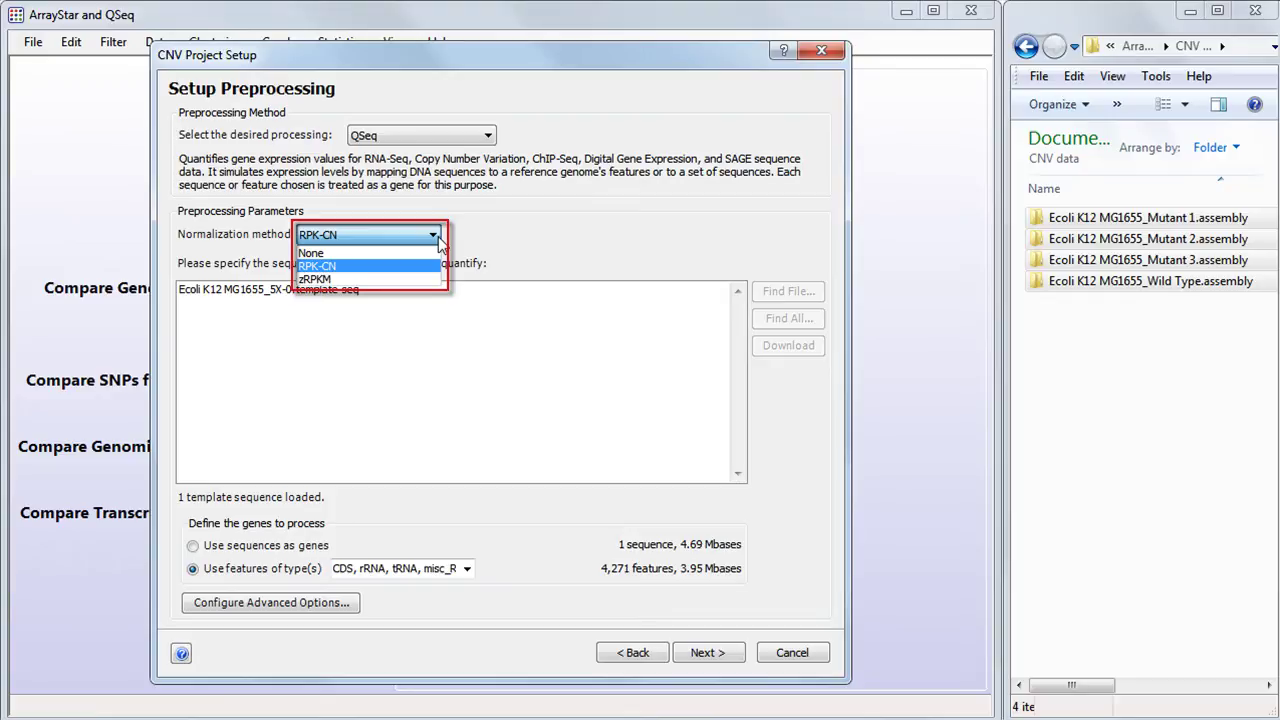
pyautogui.click(440, 244)
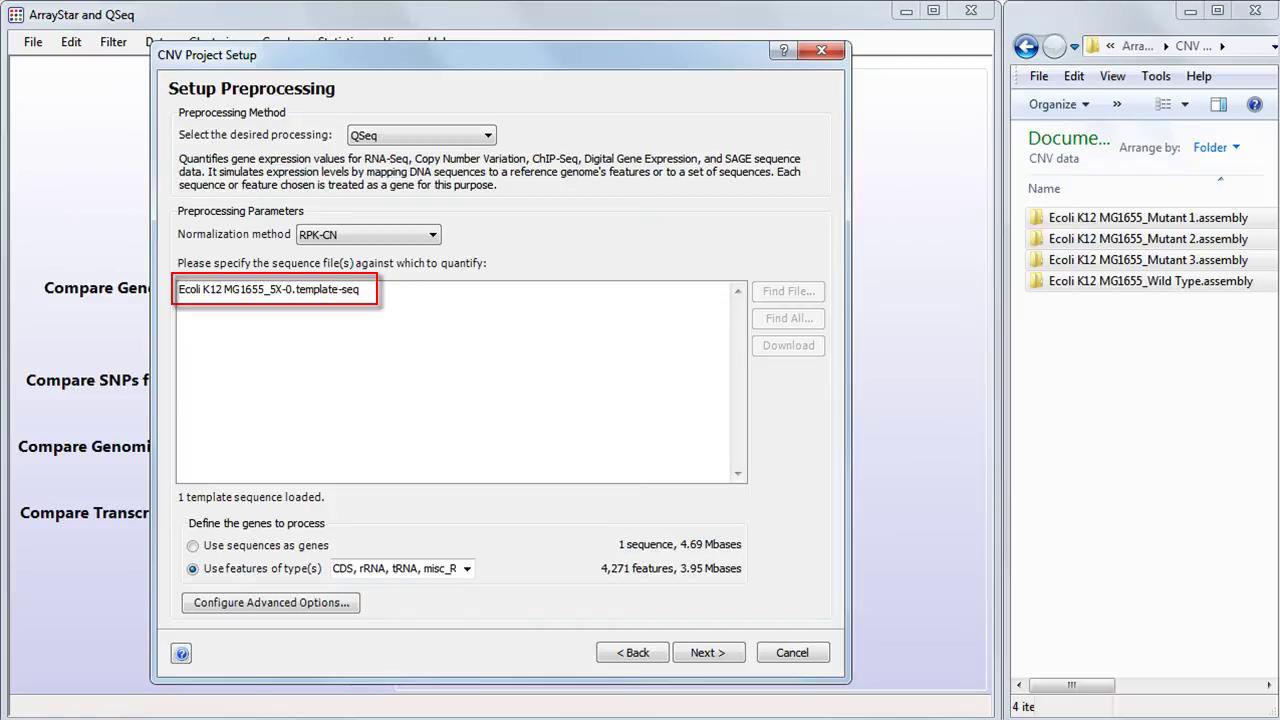
pyautogui.click(717, 656)
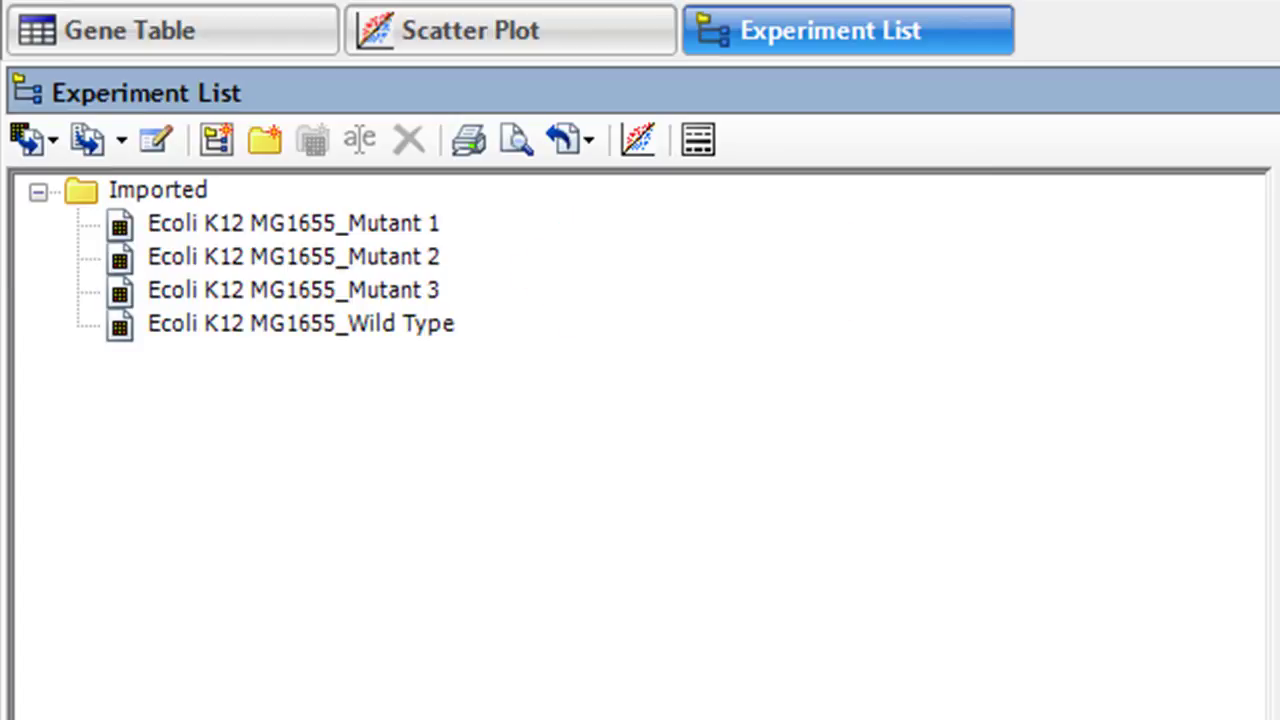
# Step: Drag Ecoli K12 MG1655_Wild Type above Mutant 1 in the Imported experiment list
pyautogui.moveTo(322, 323); pyautogui.dragTo(351, 223)
# Step: Add total_raw_count columns for all four experiments to the Gene Table and select rows thrA–thrC
pyautogui.click(280, 42)
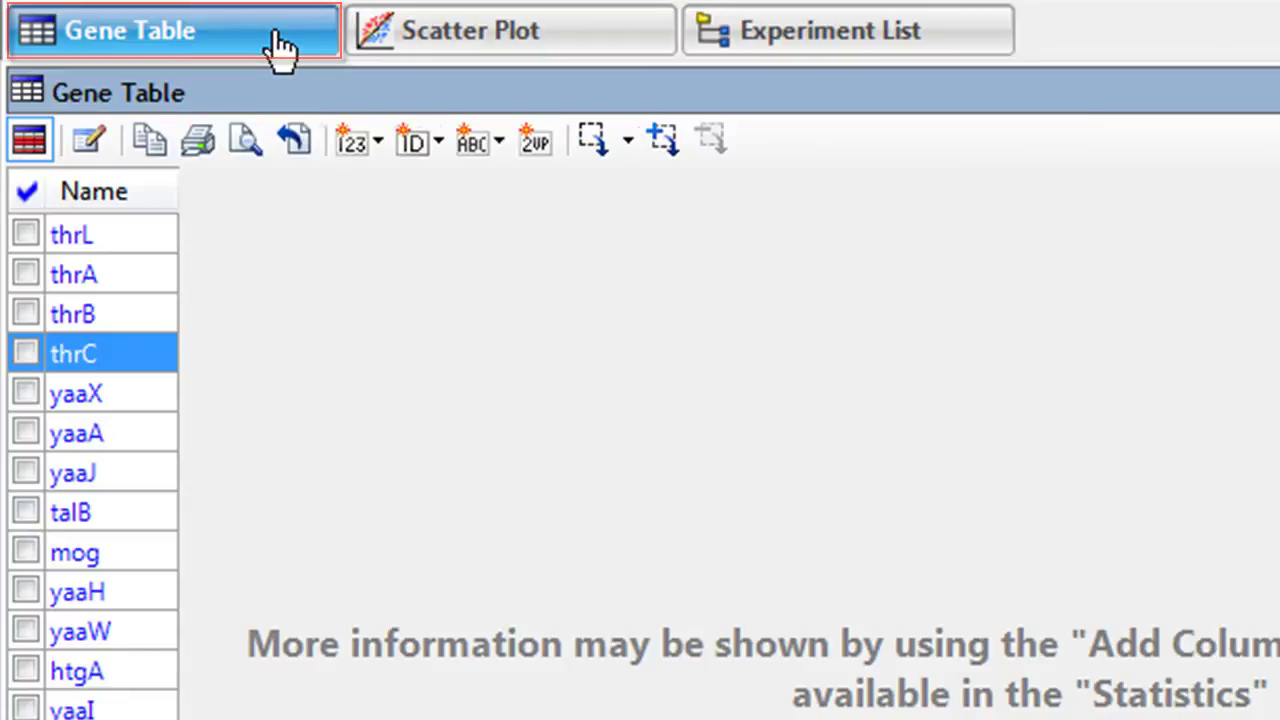
pyautogui.click(379, 145)
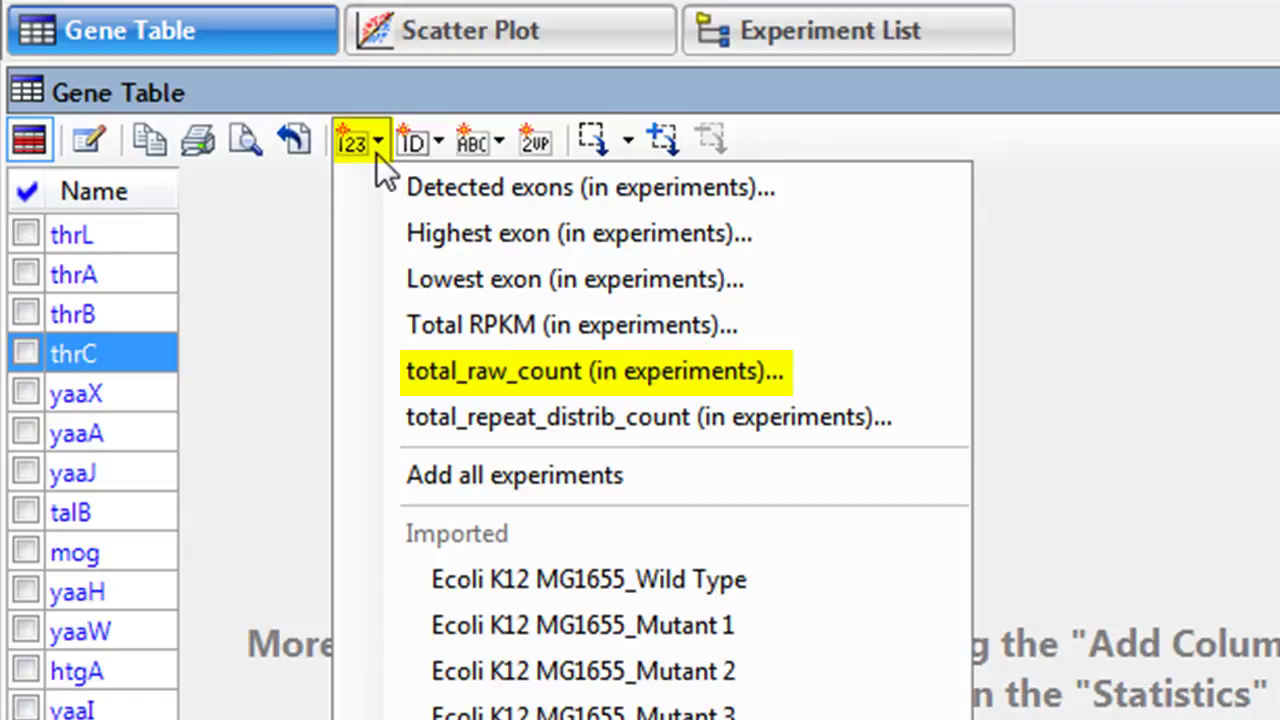
pyautogui.click(412, 386)
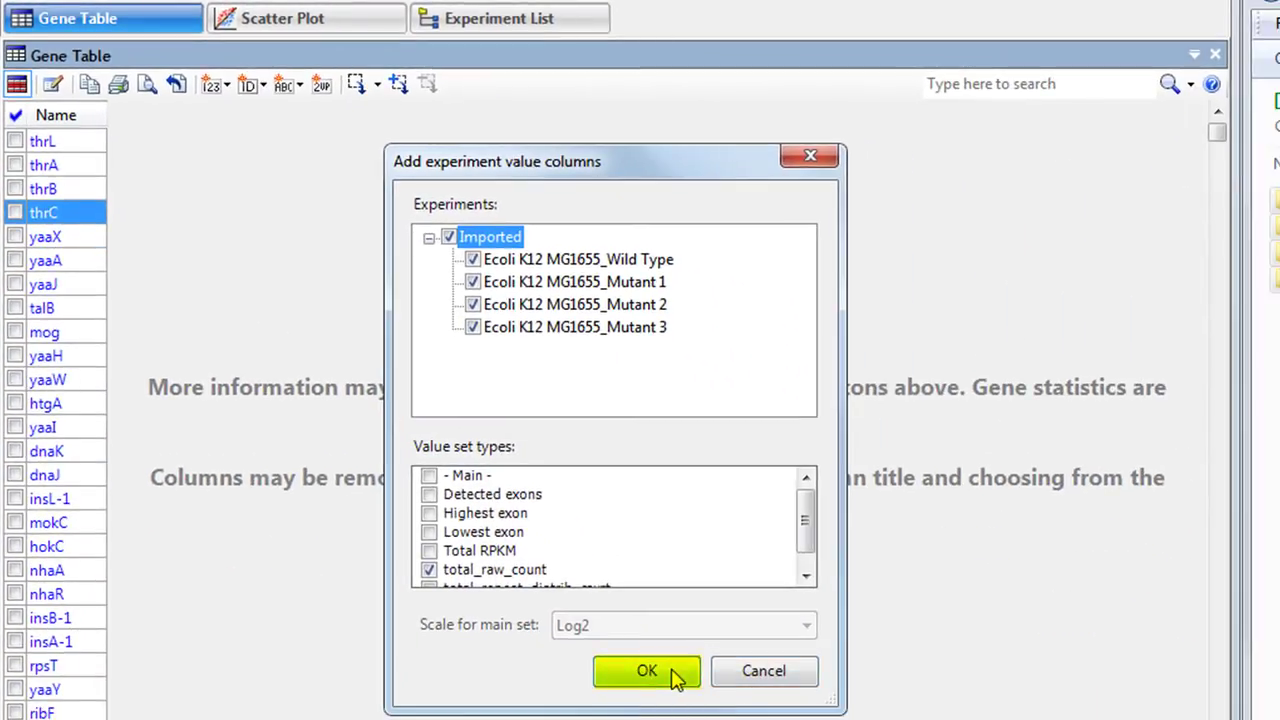
pyautogui.click(647, 671)
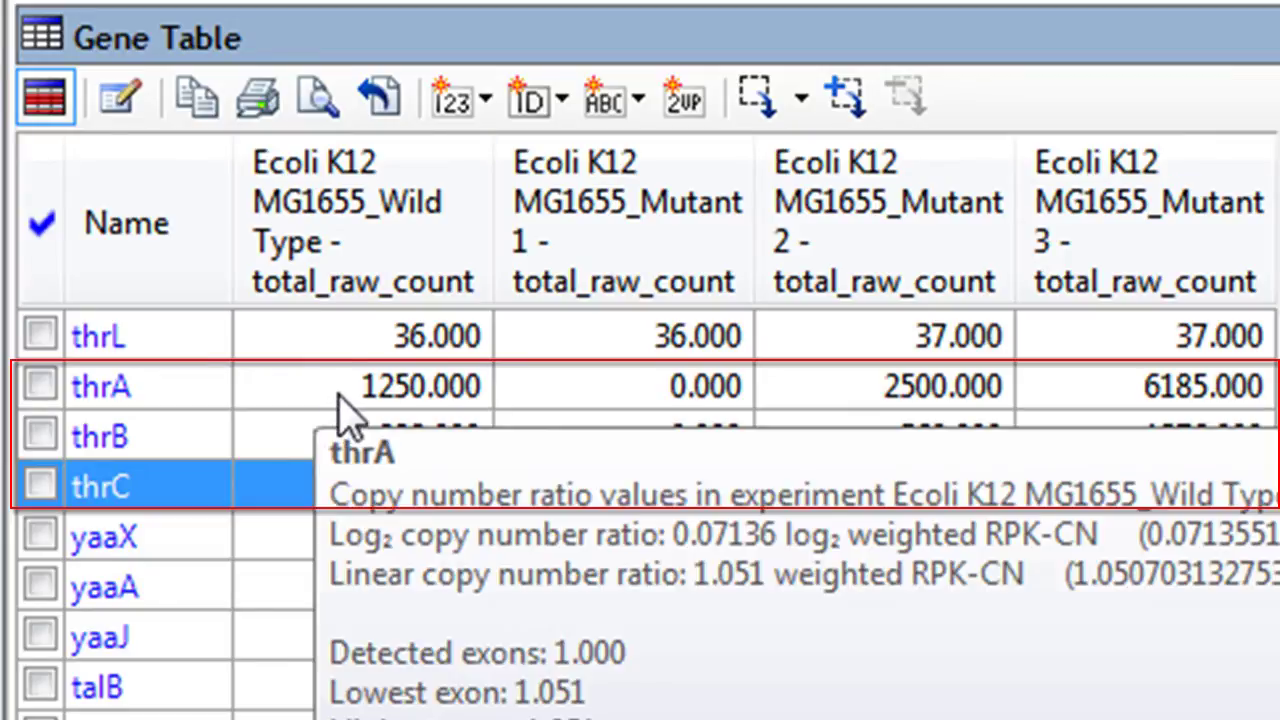
pyautogui.moveTo(343, 412)
pyautogui.mouseDown()
pyautogui.moveTo(1095, 450)
pyautogui.moveTo(1137, 506)
pyautogui.mouseUp()
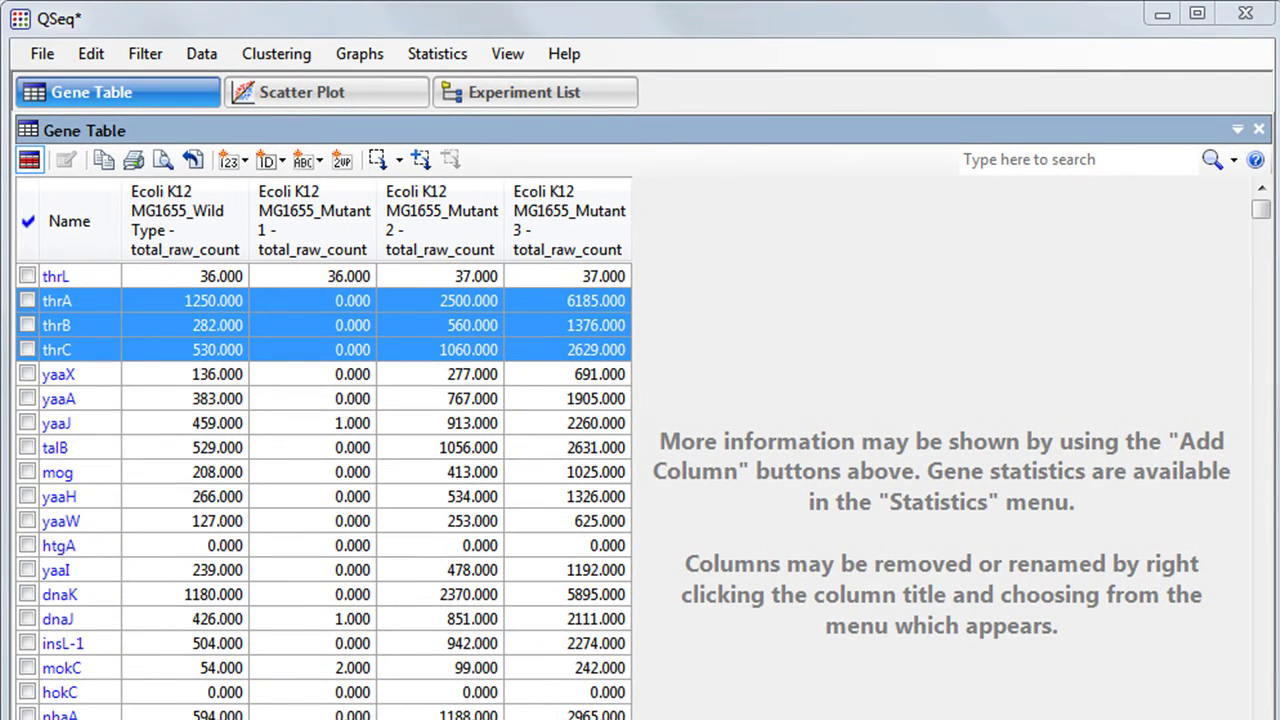
# Step: Select thrA, thrB and thrC in all views and build a heat map of them
pyautogui.rightClick(414, 328)
pyautogui.click(452, 345)
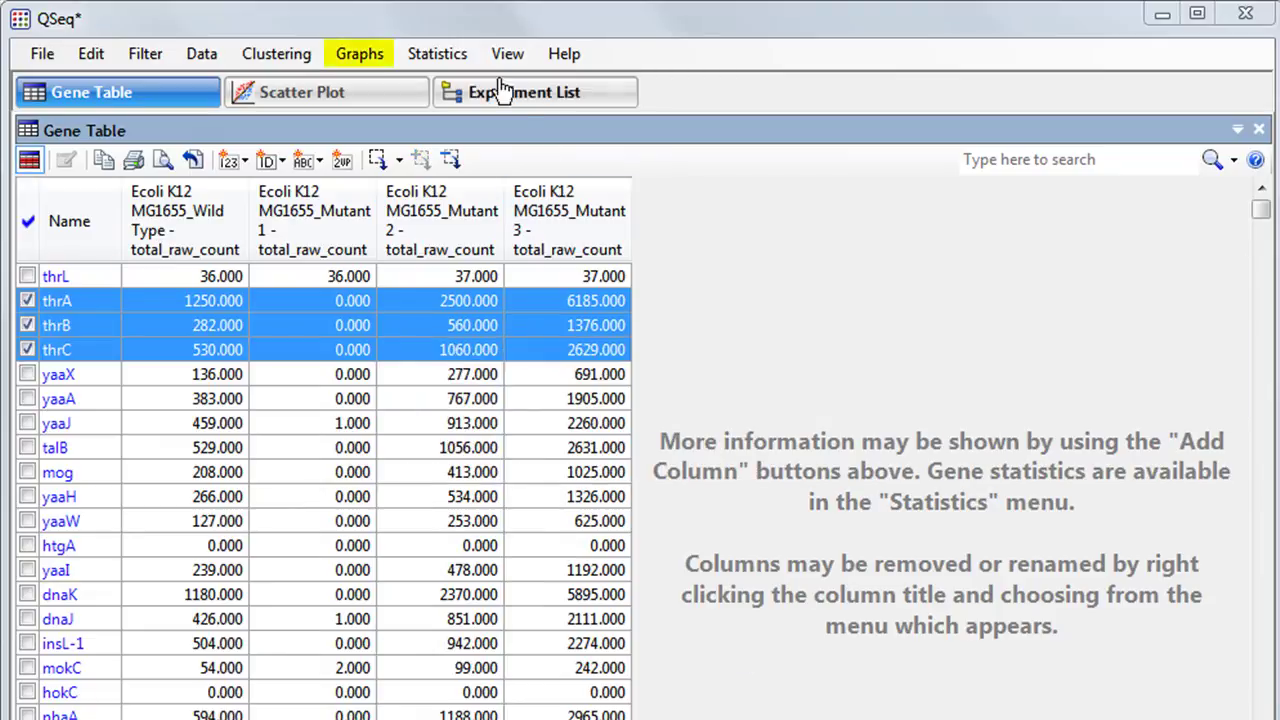
pyautogui.click(370, 60)
pyautogui.click(404, 115)
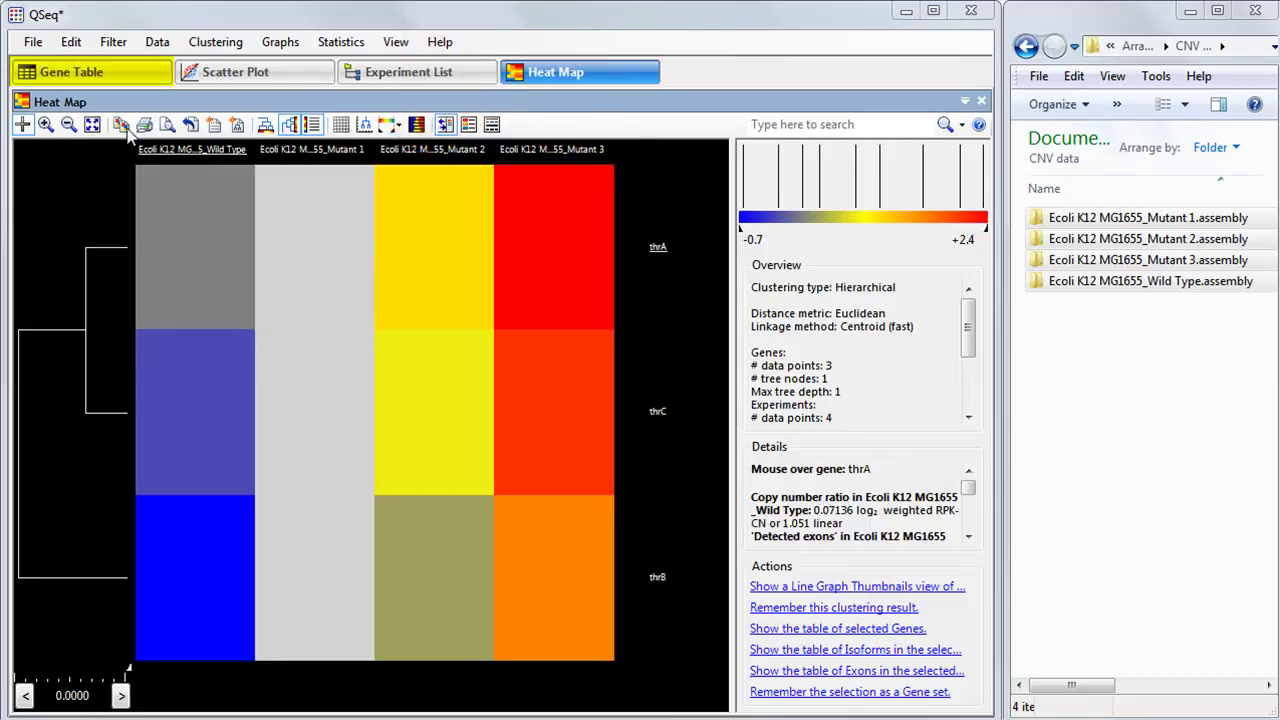
# Step: Add a 'Create ratios against baseline' transform using Wild Type after RPK-CN, and apply it
pyautogui.click(108, 72)
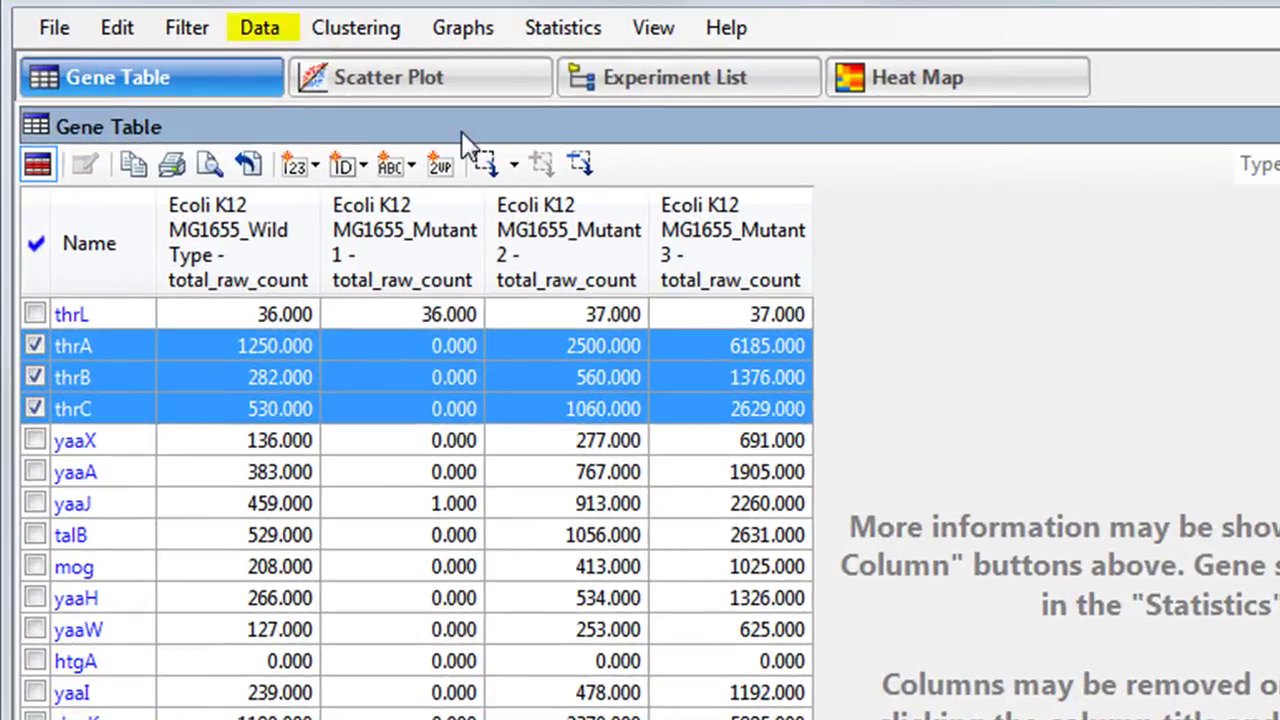
pyautogui.click(261, 42)
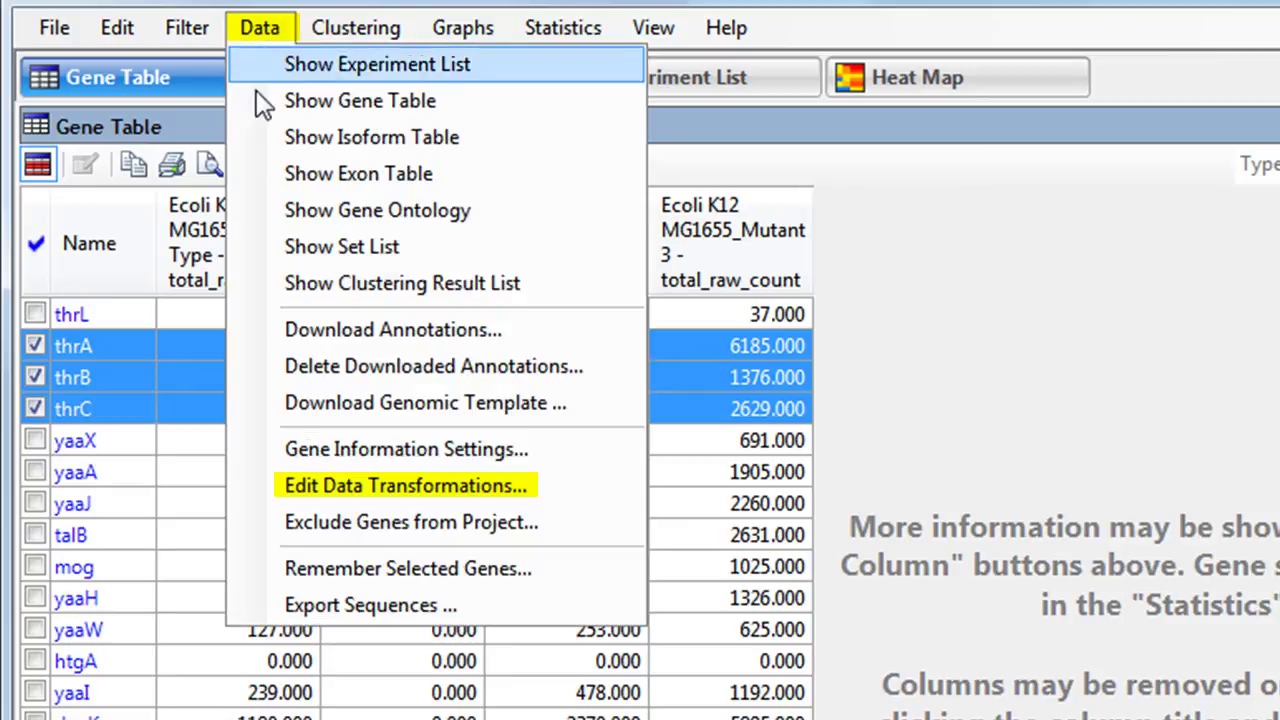
pyautogui.click(378, 490)
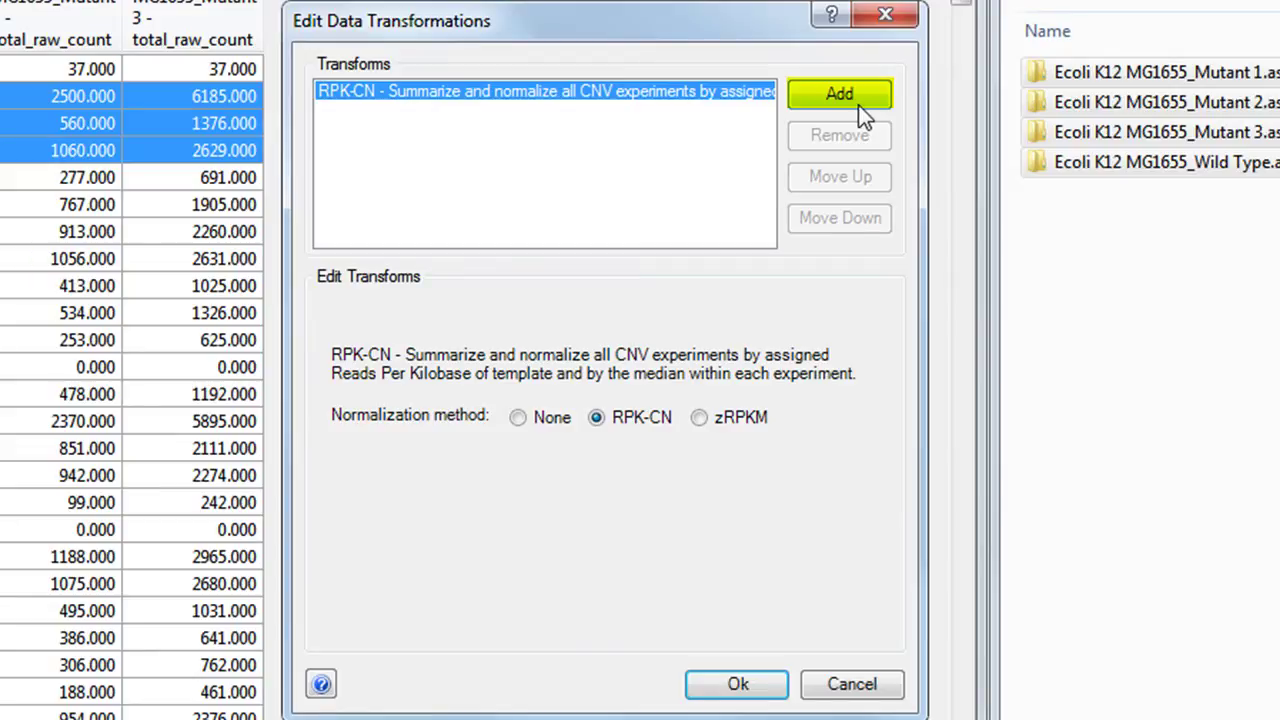
pyautogui.click(858, 103)
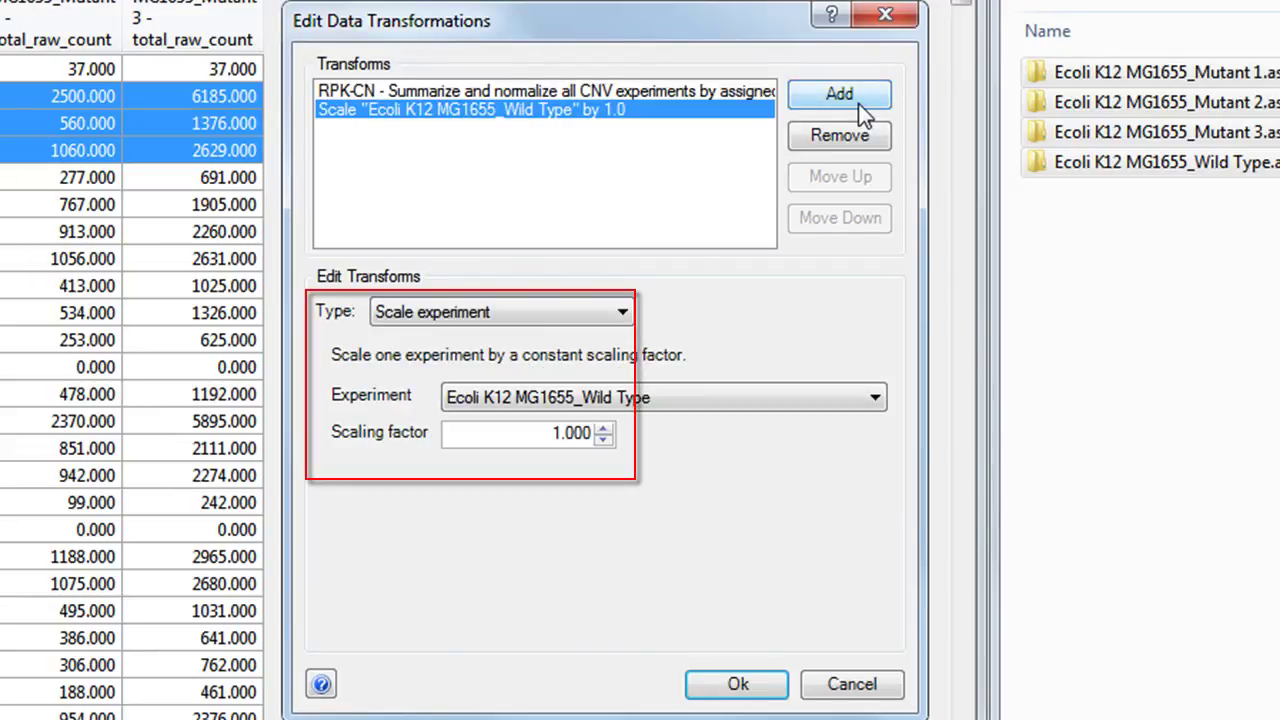
pyautogui.click(620, 313)
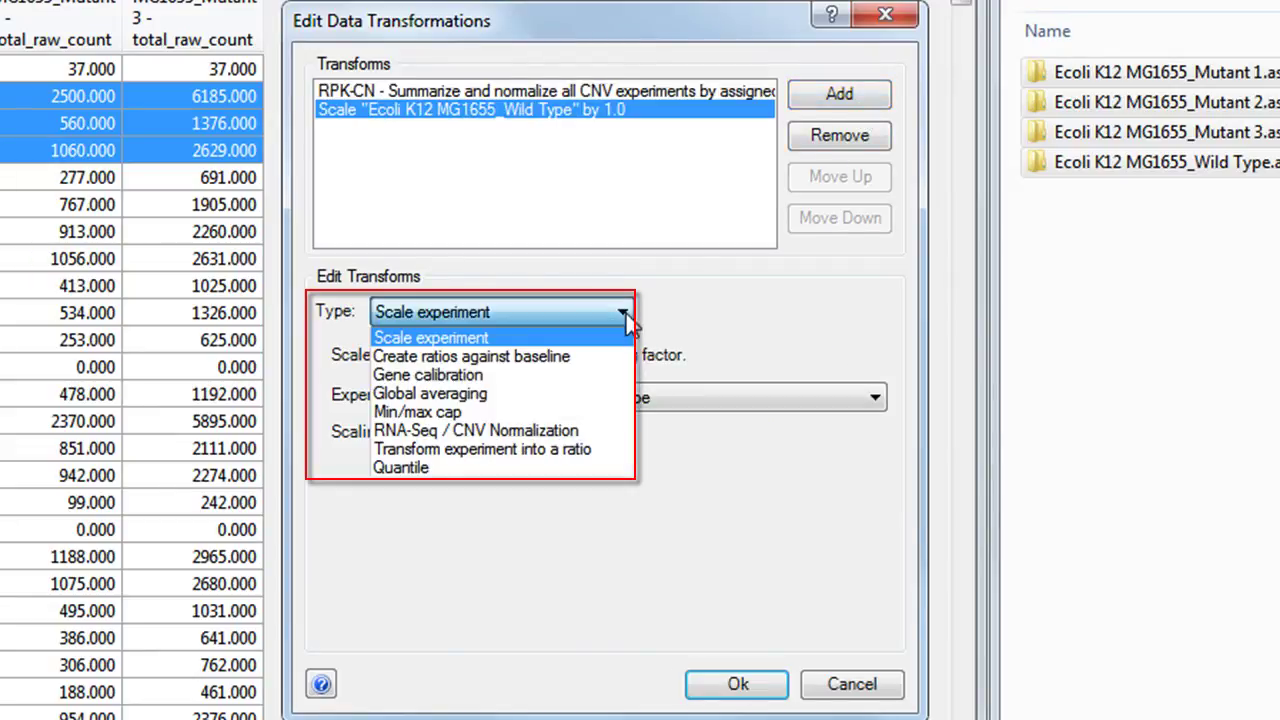
pyautogui.click(582, 356)
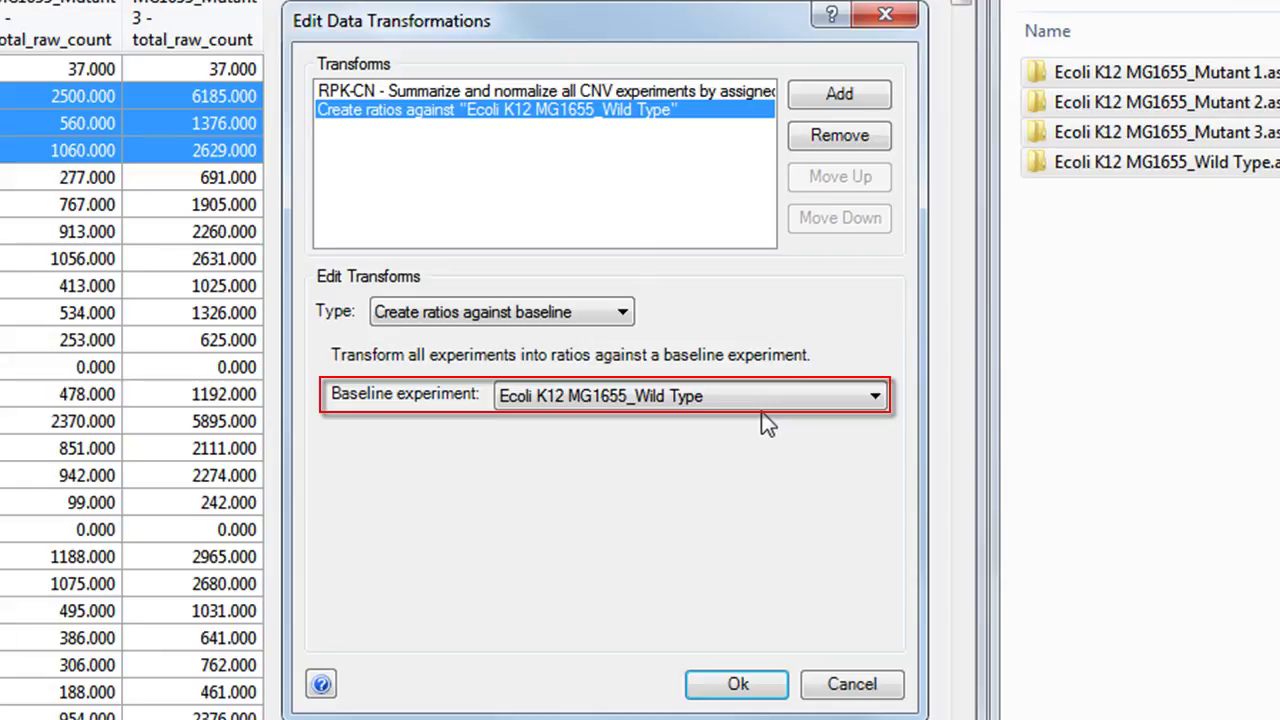
pyautogui.click(737, 684)
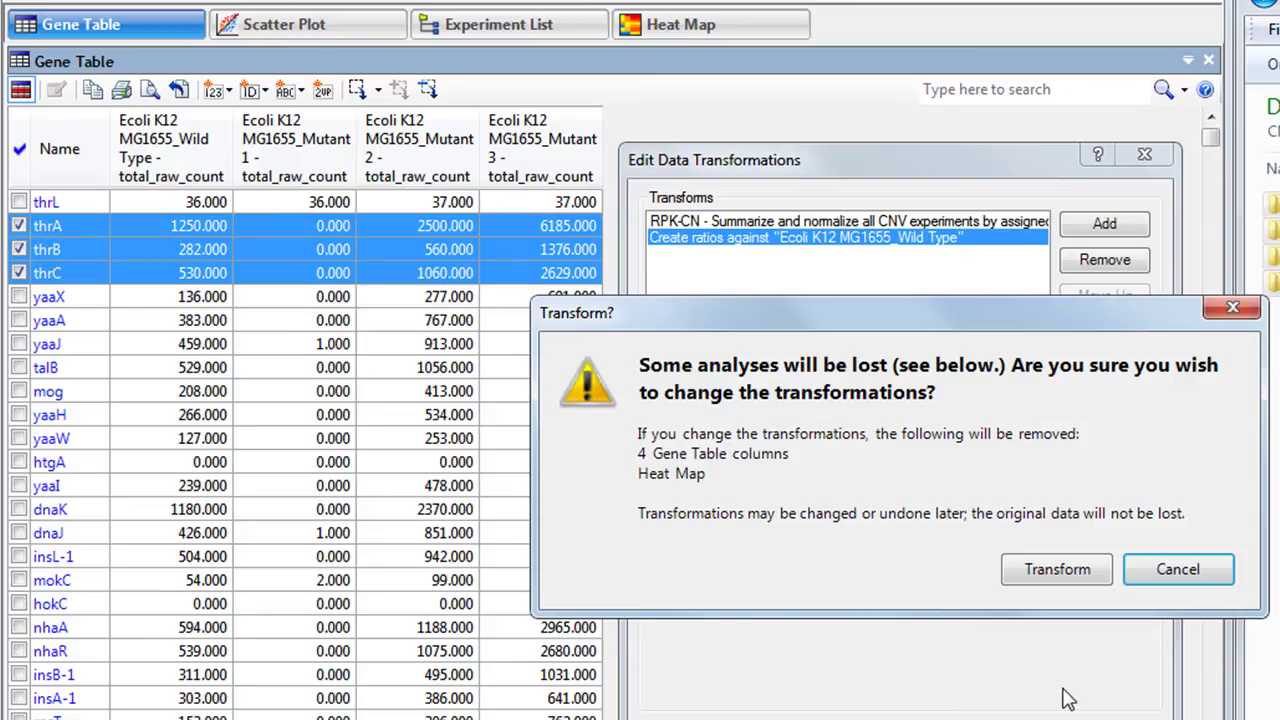
# Step: Confirm the transformation, then prepare value columns for all four experiments on a Linear scale
pyautogui.click(1058, 569)
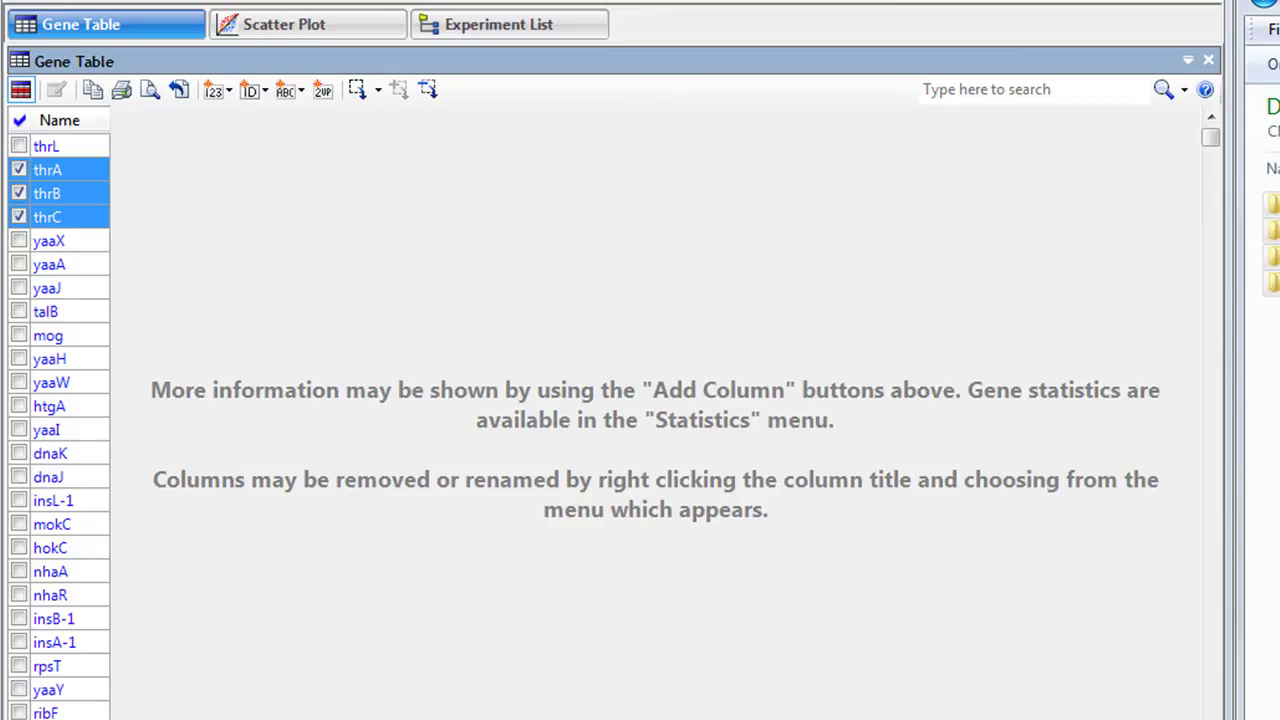
pyautogui.click(228, 91)
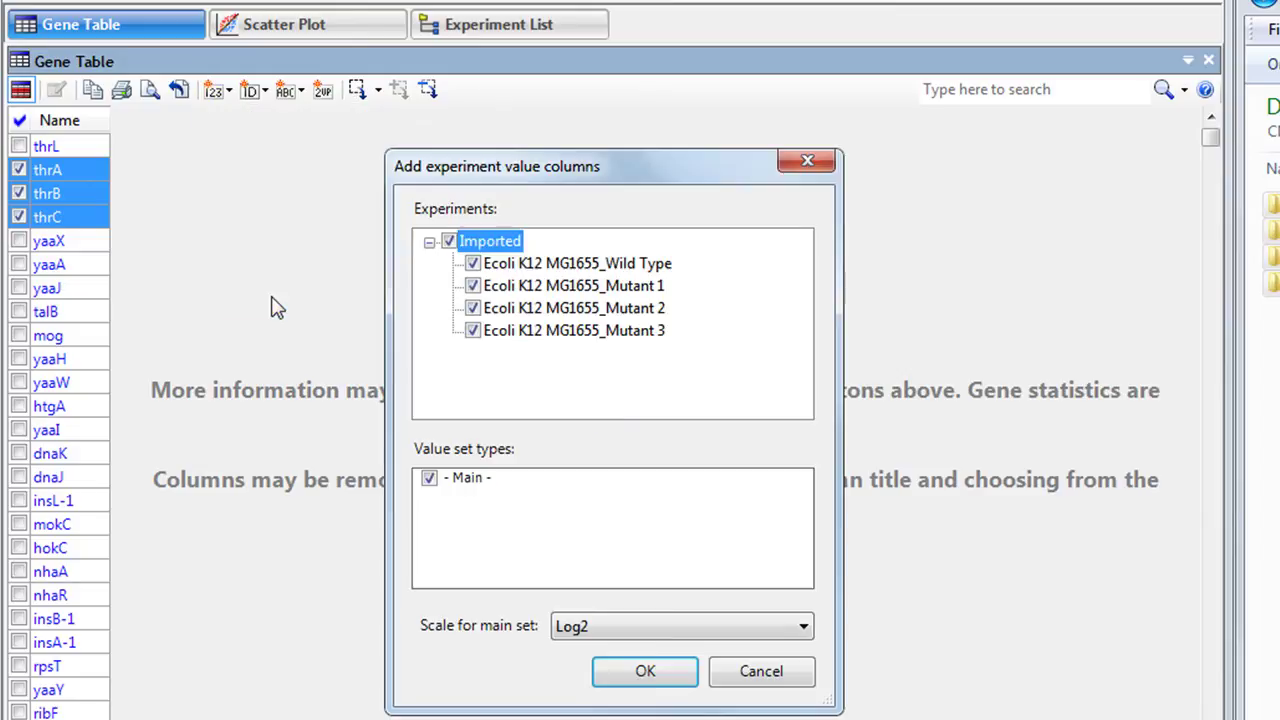
pyautogui.click(805, 628)
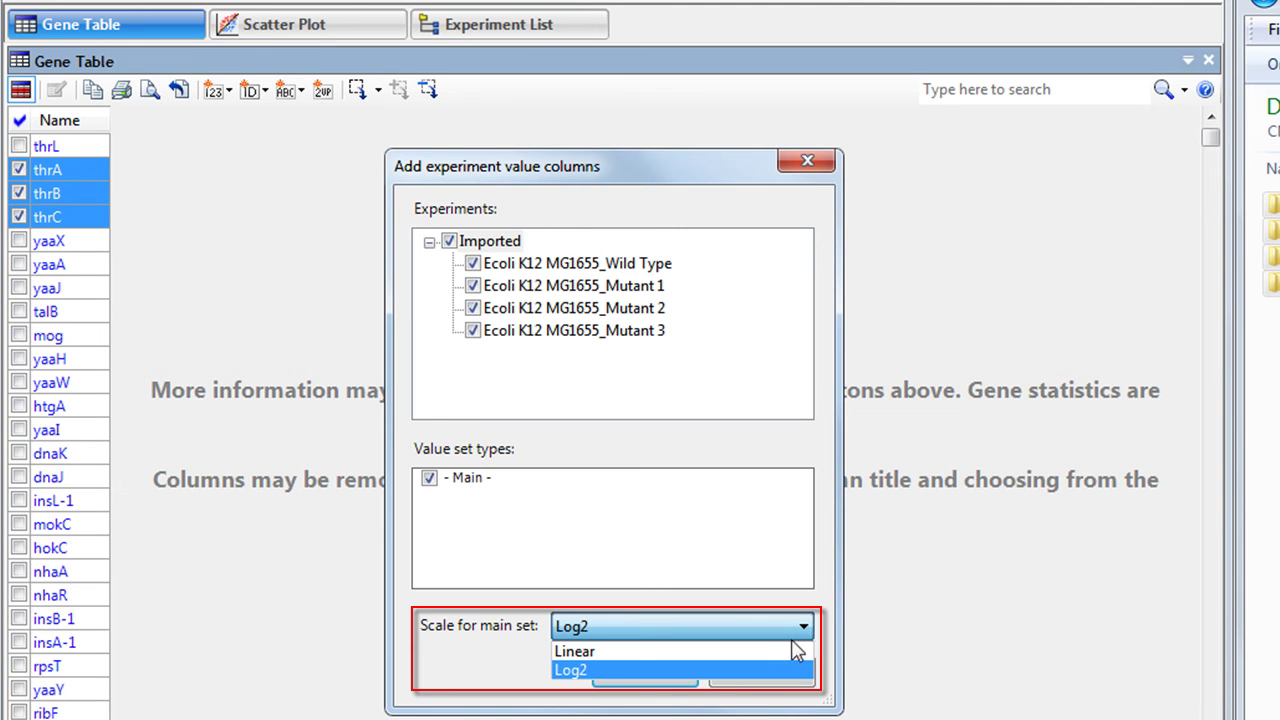
pyautogui.click(778, 650)
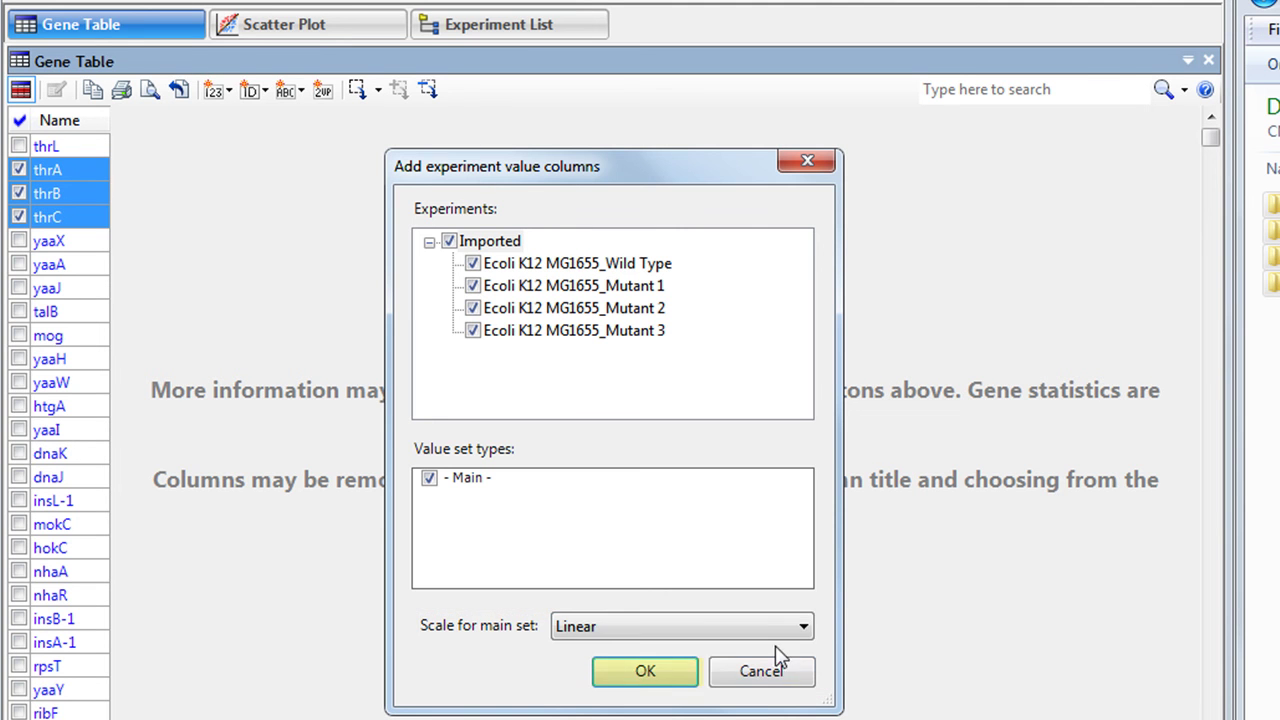
# Step: Confirm the dialog to add linear weighted RPK-CN ratio columns for all four experiments
pyautogui.click(656, 673)
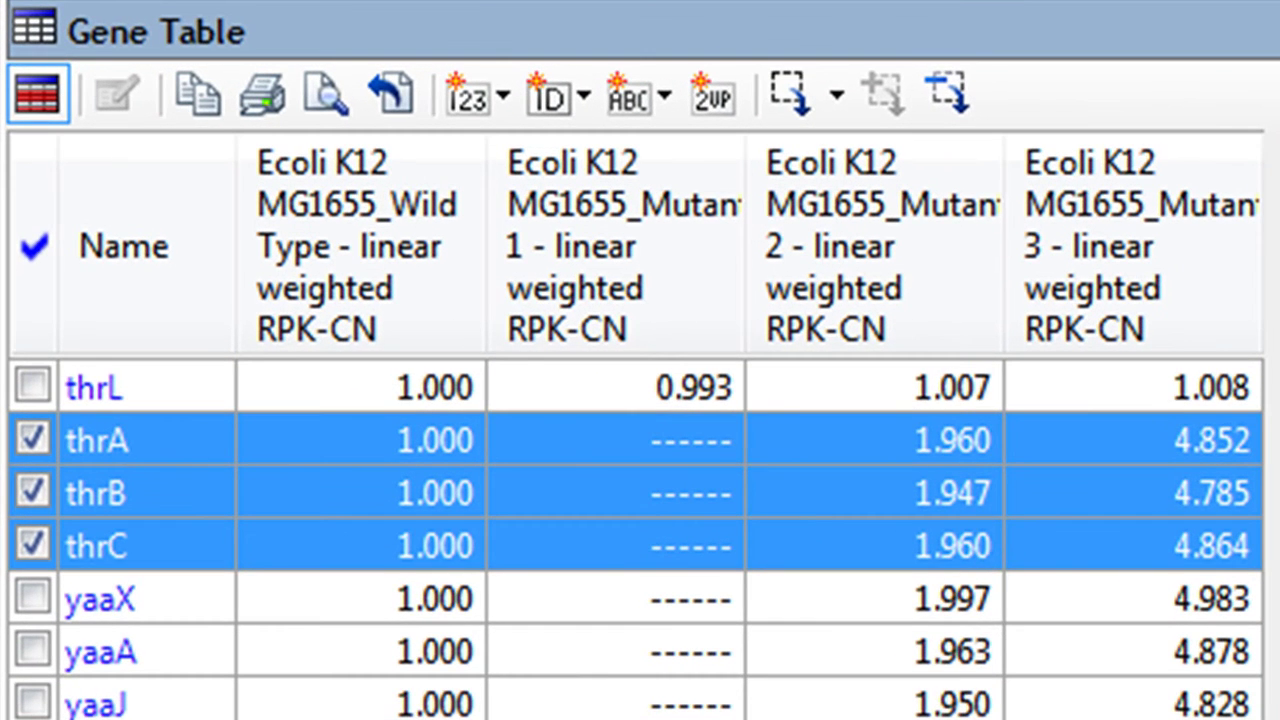